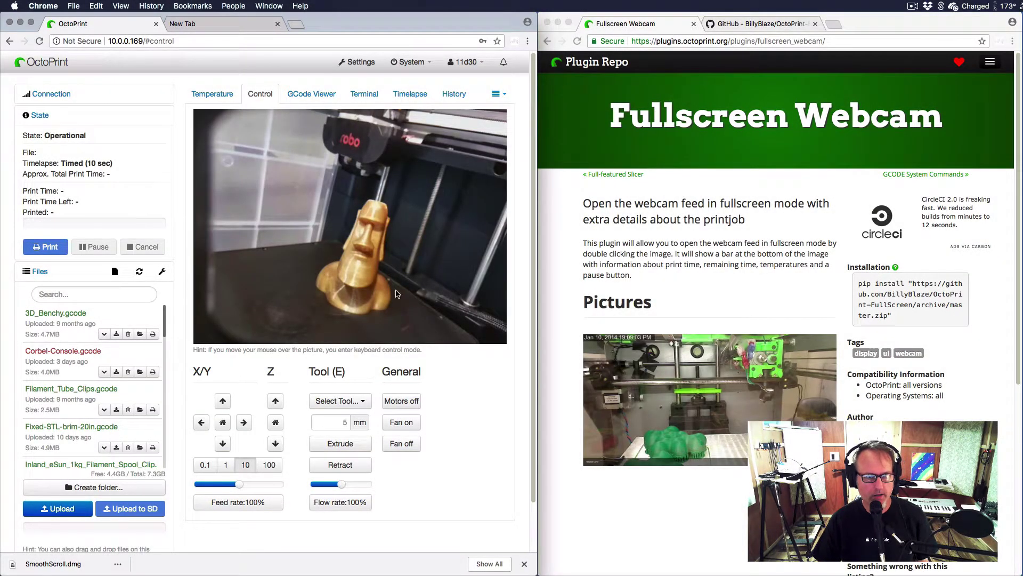
# Step: Show the Control tab webcam feed fullscreen, widen the OctoPrint window, then switch to Fusion 360
pyautogui.doubleClick(321, 184)
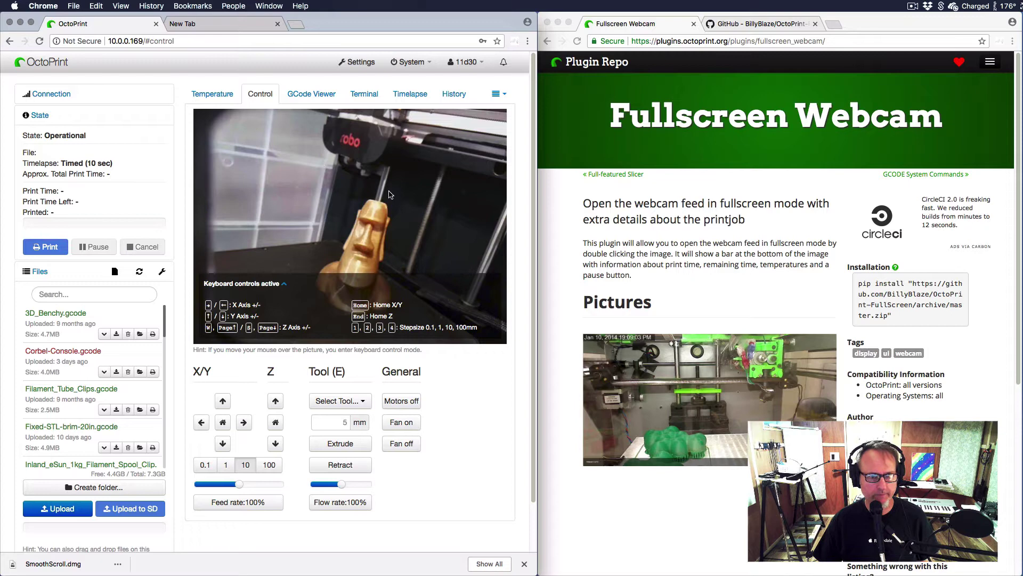
pyautogui.doubleClick(401, 193)
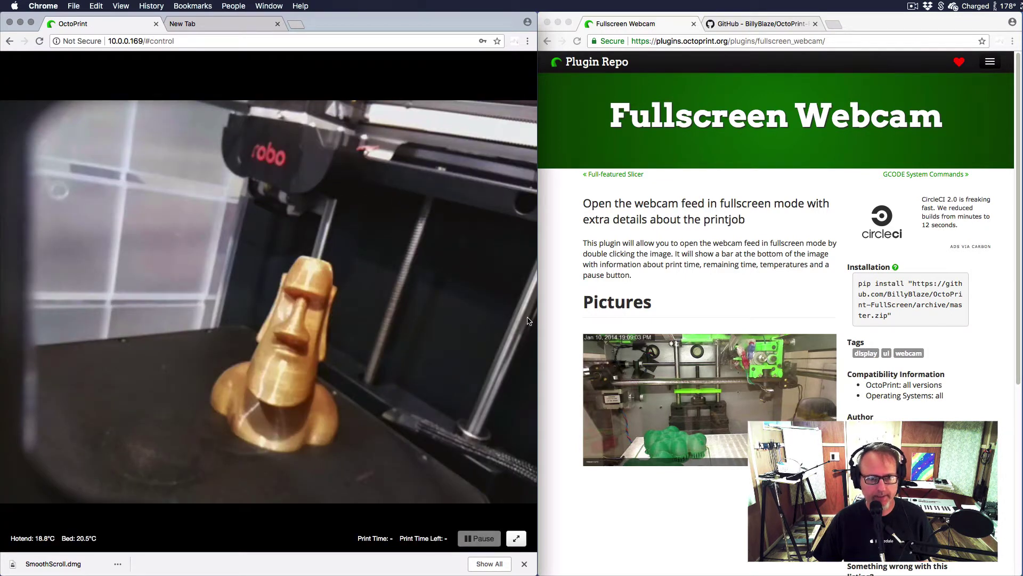
pyautogui.moveTo(537, 318); pyautogui.dragTo(723, 344)
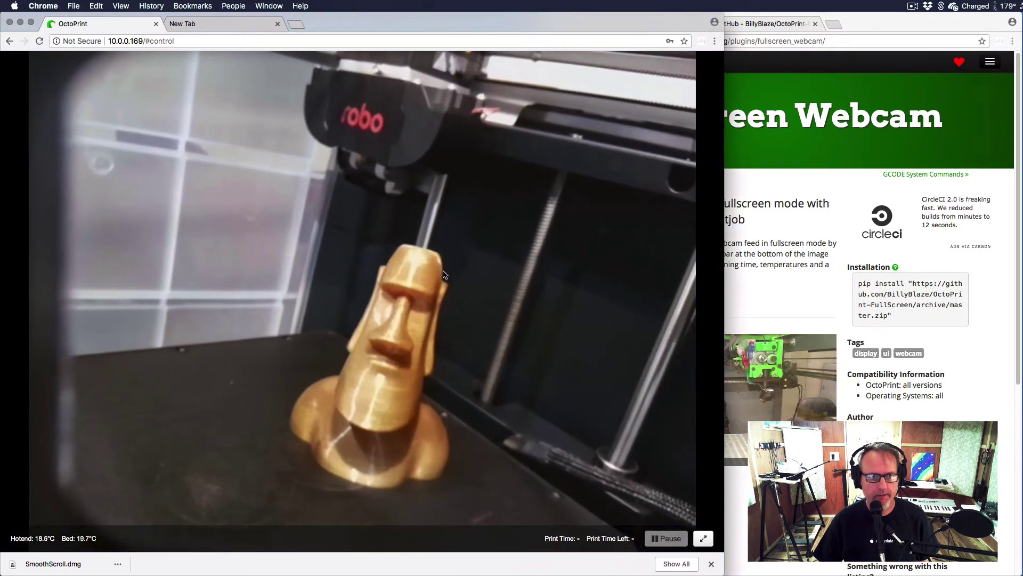
pyautogui.press('super+Tab')
pyautogui.press('super+Tab')
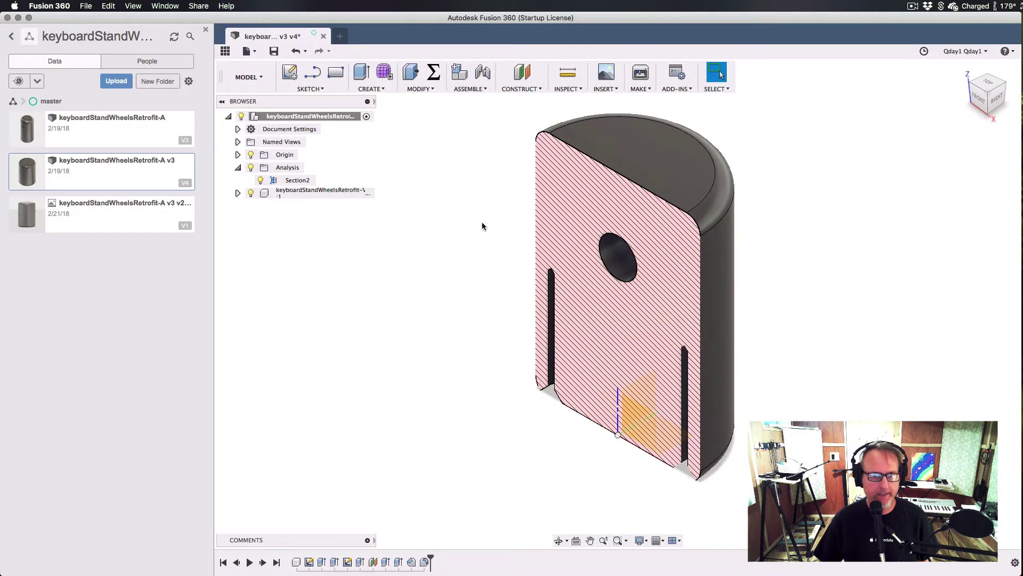
# Step: Hide the section analysis so the full cylinder shows, orbit to inspect it, then return to Chrome
pyautogui.moveTo(485, 228); pyautogui.dragTo(483, 258, button='middle')
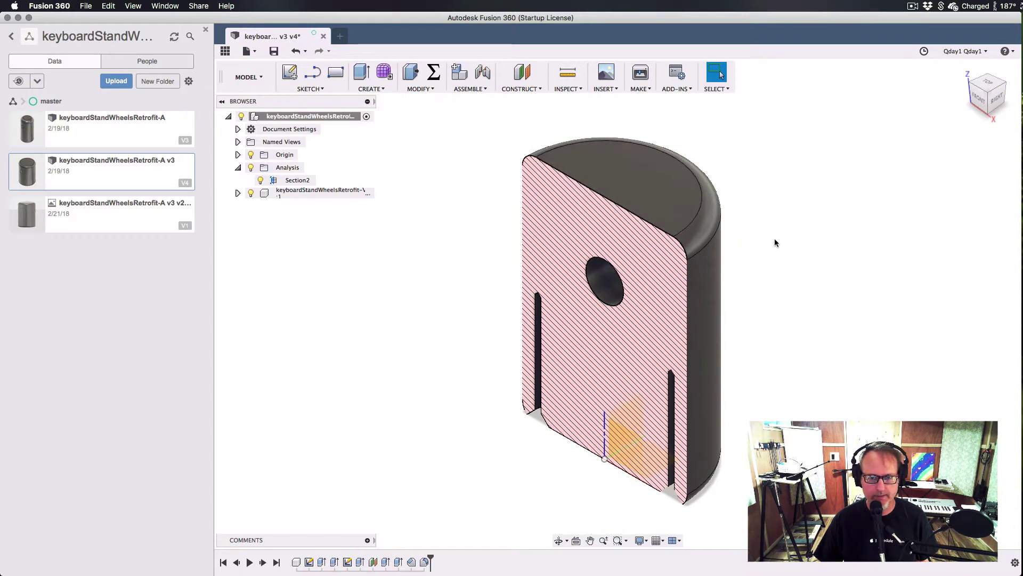
pyautogui.moveTo(775, 243)
pyautogui.keyDown('shift'); pyautogui.mouseDown(button='middle')
pyautogui.moveTo(553, 166)
pyautogui.moveTo(279, 208)
pyautogui.mouseUp(button='middle'); pyautogui.keyUp('shift')
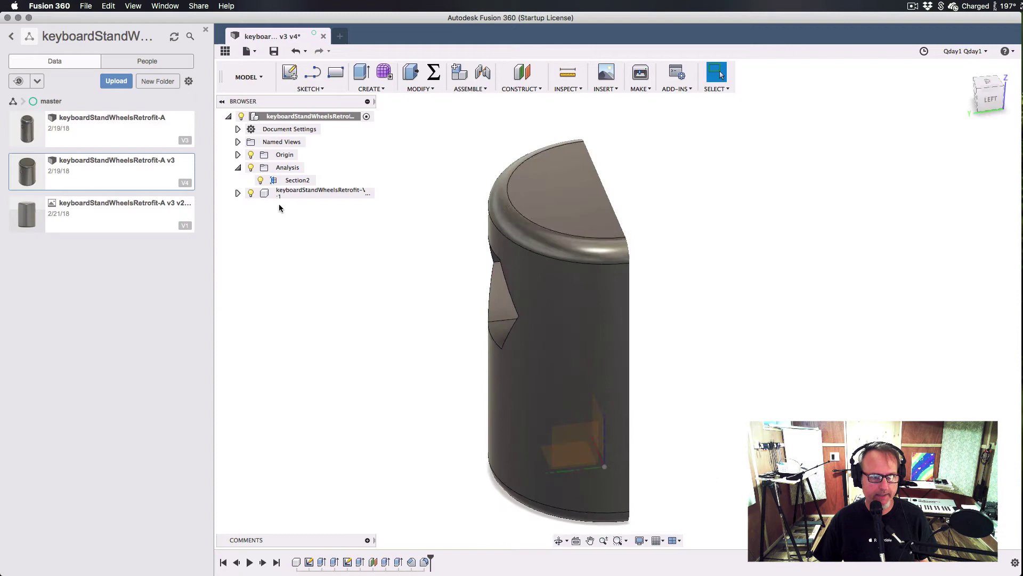
pyautogui.click(250, 168)
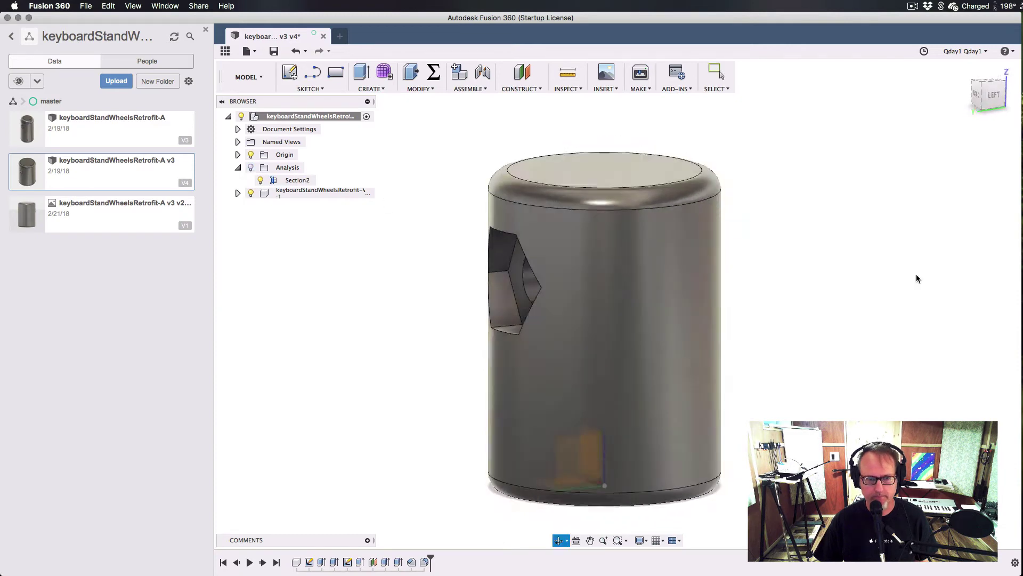
pyautogui.keyDown('shift'); pyautogui.moveTo(917, 278); pyautogui.dragTo(723, 288, button='middle'); pyautogui.keyUp('shift')
pyautogui.press('super+Tab')
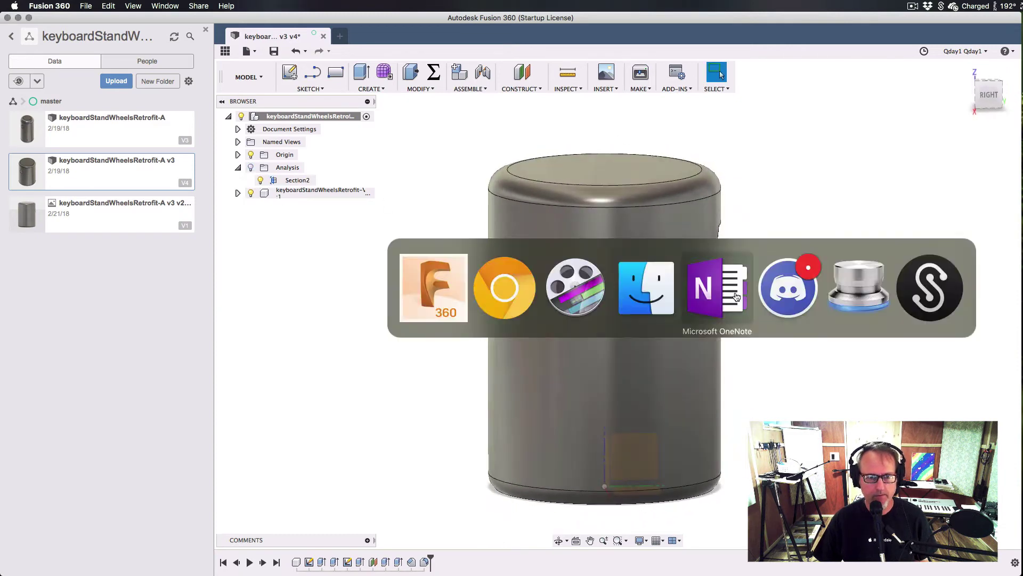
pyautogui.click(487, 308)
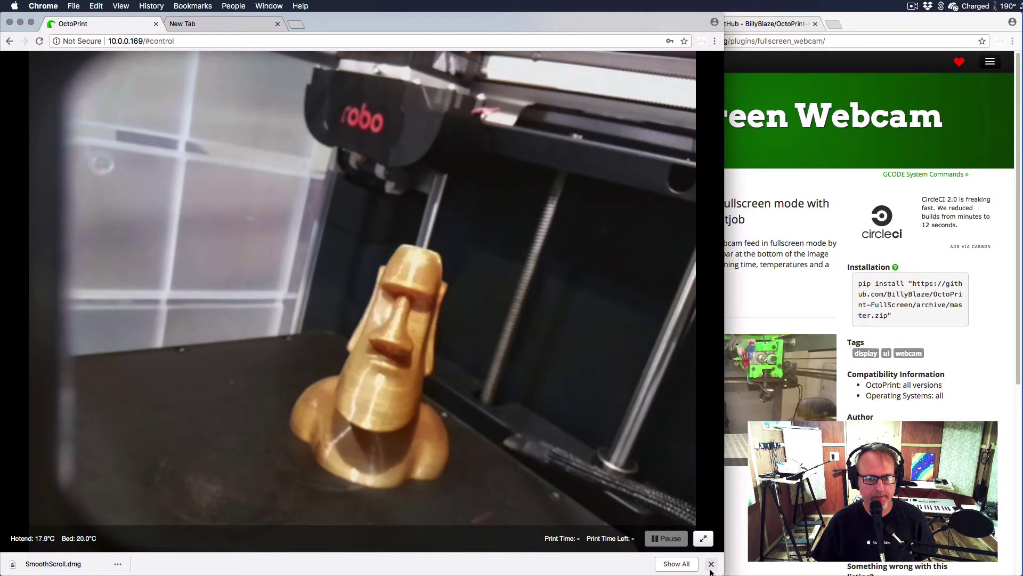
# Step: View the OctoPrint-FullScreen GitHub repository page beside a resized OctoPrint window
pyautogui.moveTo(724, 574)
pyautogui.mouseDown()
pyautogui.moveTo(406, 482)
pyautogui.moveTo(403, 532)
pyautogui.mouseUp()
pyautogui.click(809, 25)
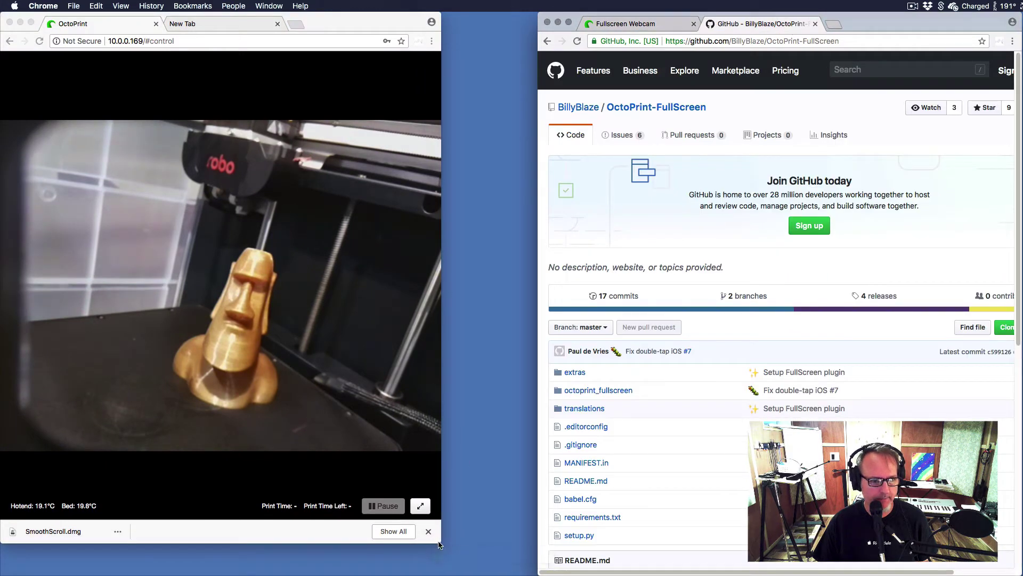
pyautogui.moveTo(439, 546)
pyautogui.mouseDown()
pyautogui.moveTo(658, 573)
pyautogui.moveTo(773, 573)
pyautogui.mouseUp()
# Step: Check the cylinder's hole and underside in Fusion 360, then return to the OctoPrint view
pyautogui.press('cmd+Tab')
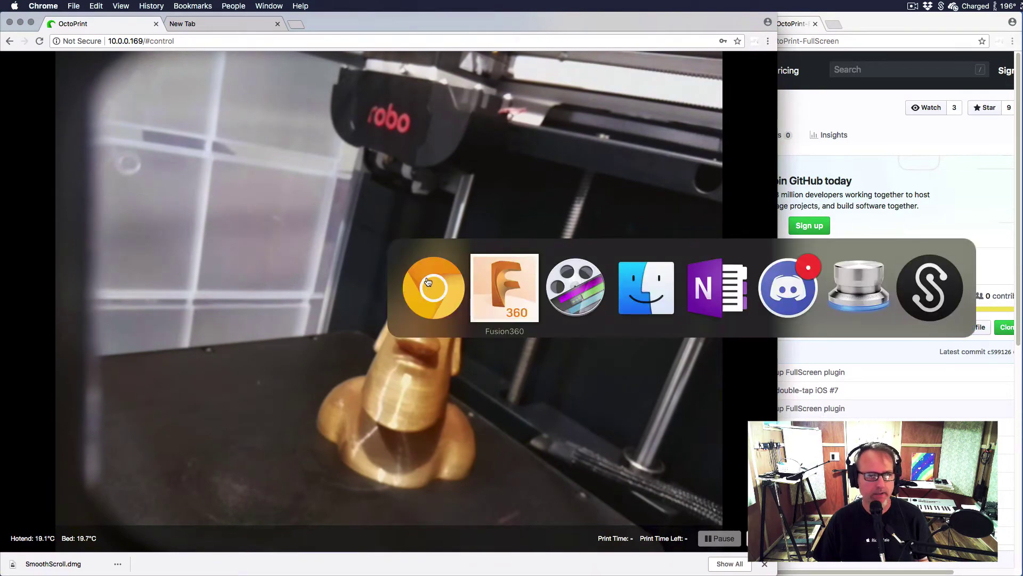
pyautogui.press('super+Tab')
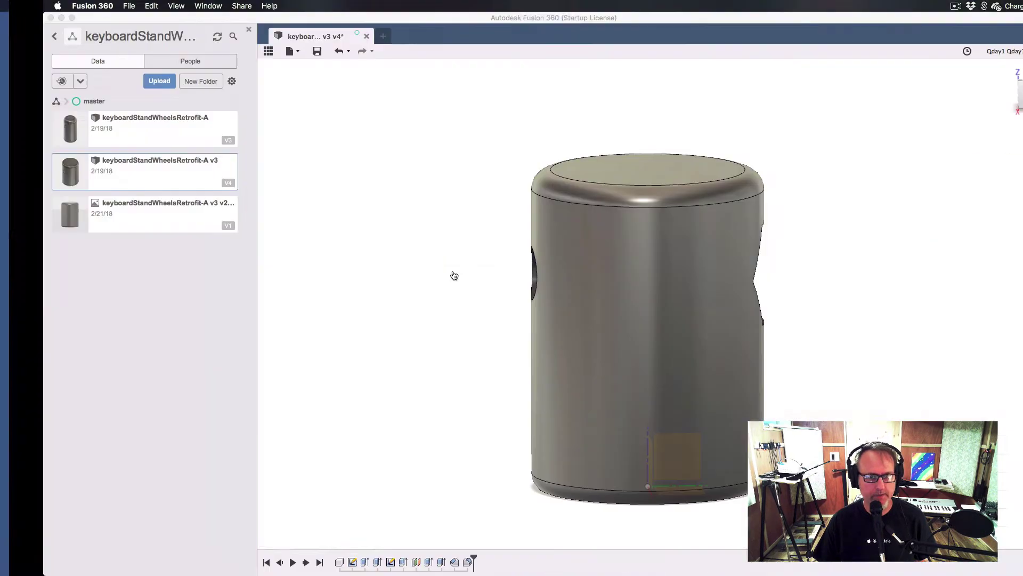
pyautogui.moveTo(378, 273)
pyautogui.keyDown('shift'); pyautogui.mouseDown(button='middle')
pyautogui.moveTo(467, 223)
pyautogui.moveTo(424, 203)
pyautogui.mouseUp(button='middle'); pyautogui.keyUp('shift')
pyautogui.press('super+Tab')
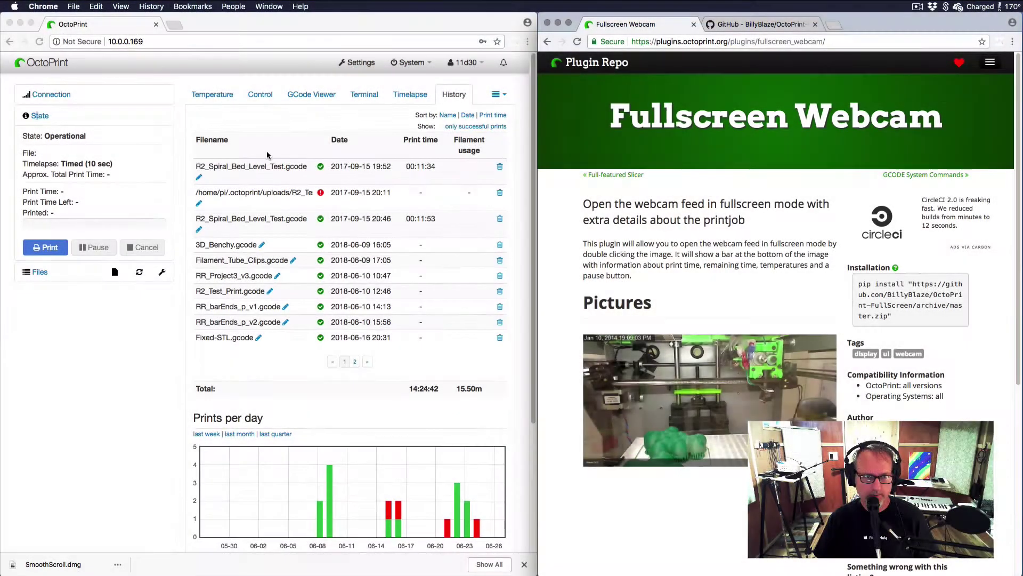
# Step: View the temperature graph, then go to the Plugin Manager in OctoPrint settings
pyautogui.click(205, 101)
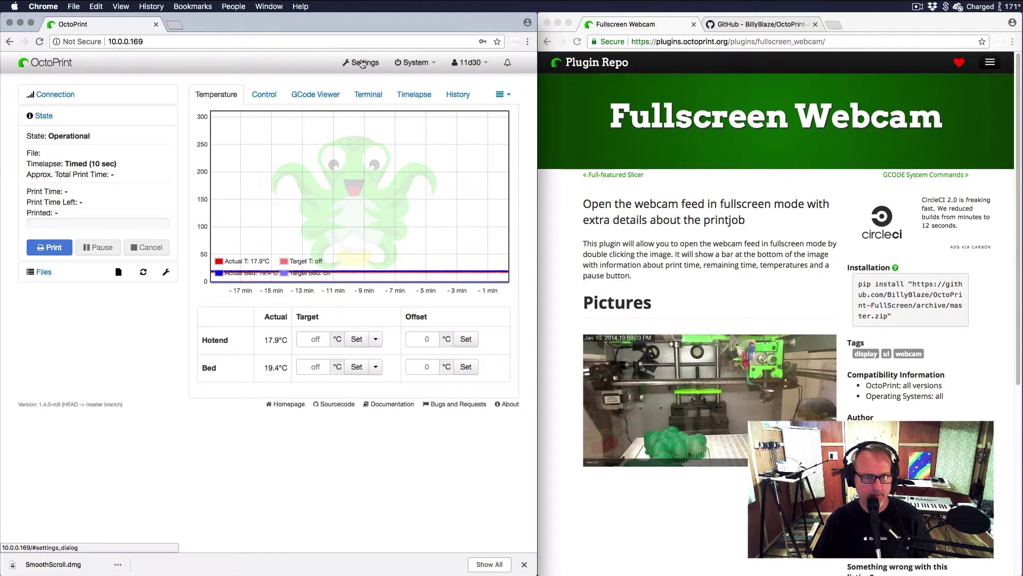
pyautogui.click(361, 63)
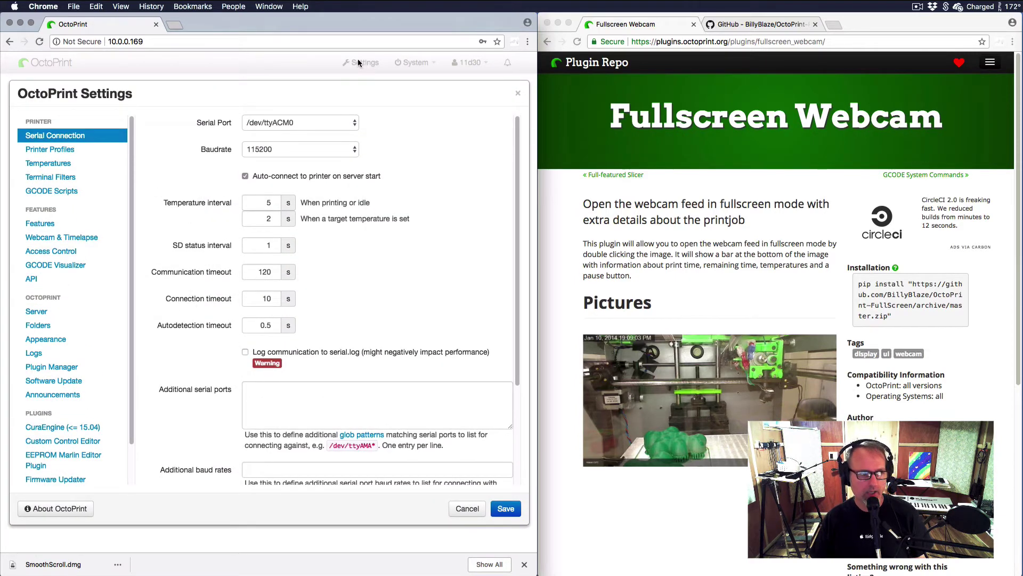
pyautogui.click(73, 369)
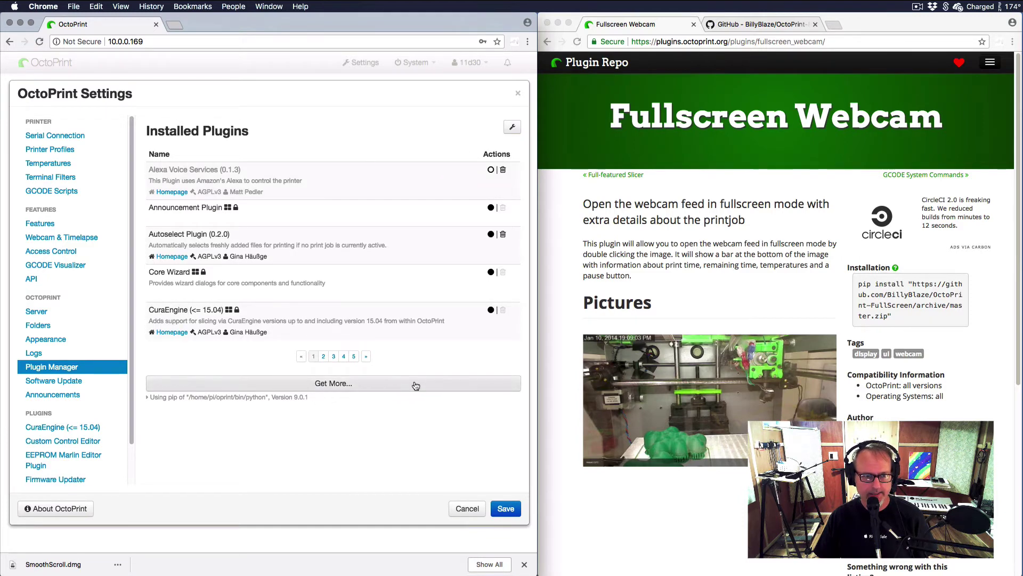
# Step: Search the Install new Plugins repository for "full" to find the Fullscreen Webcam plugin
pyautogui.click(377, 388)
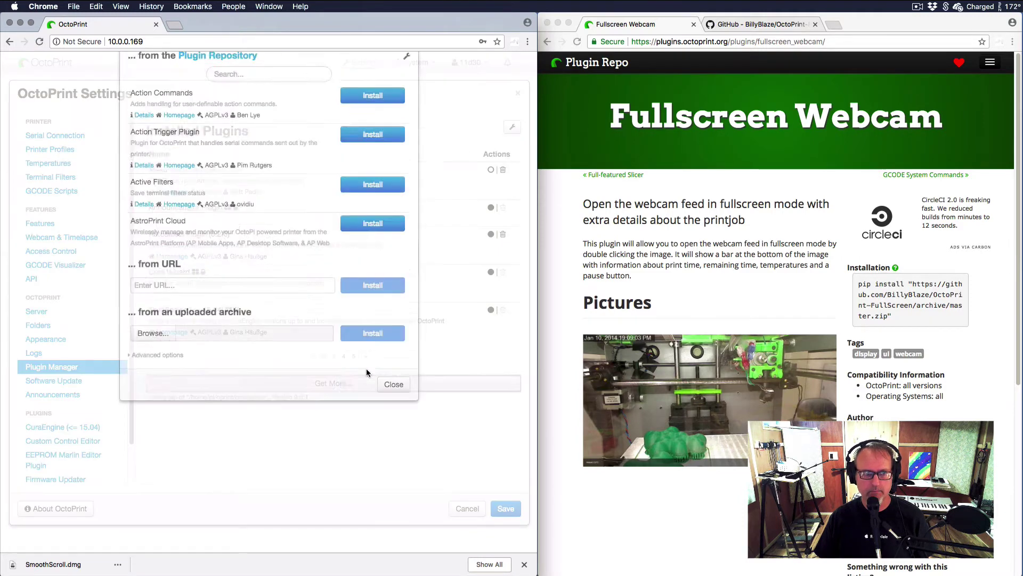
pyautogui.click(239, 170)
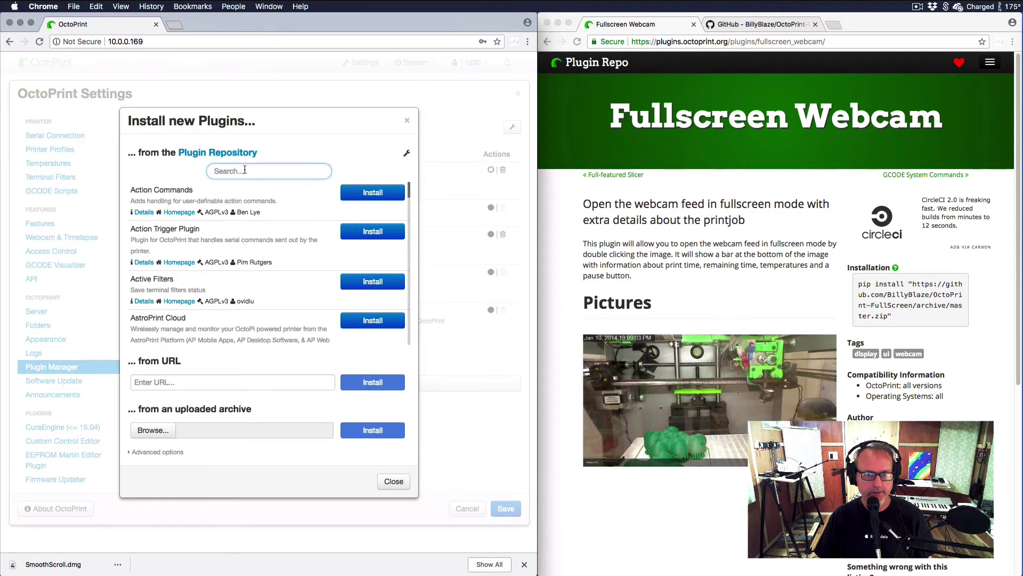
pyautogui.write('fu')
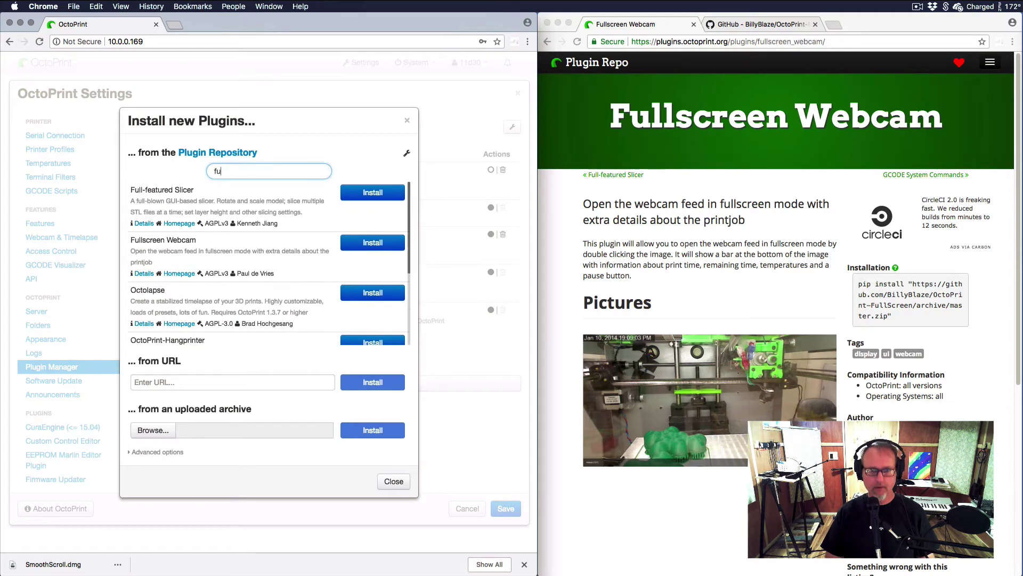
pyautogui.write('ll')
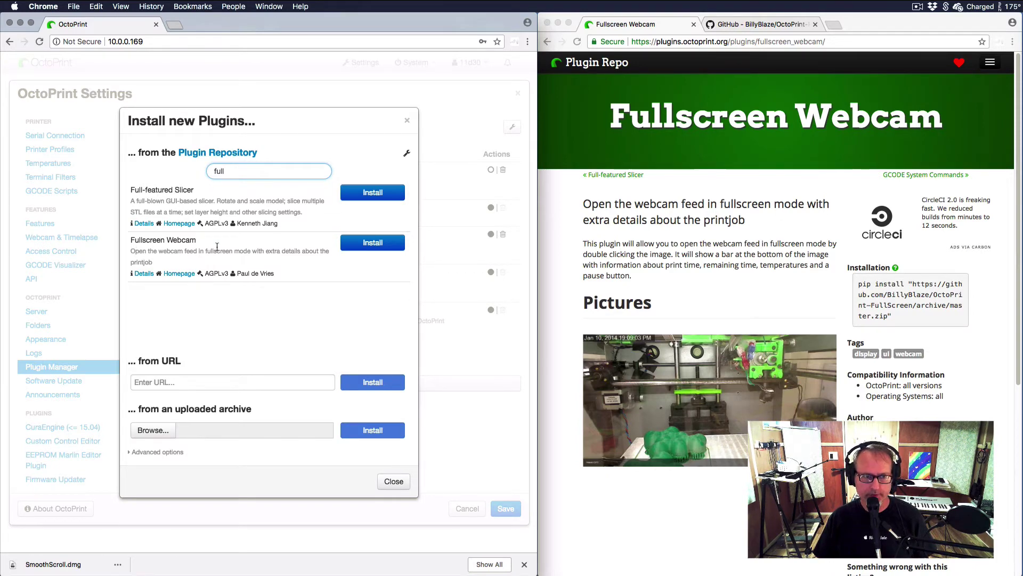
# Step: Install the Fullscreen Webcam plugin, browsing its GitHub and repository pages while it installs
pyautogui.click(373, 245)
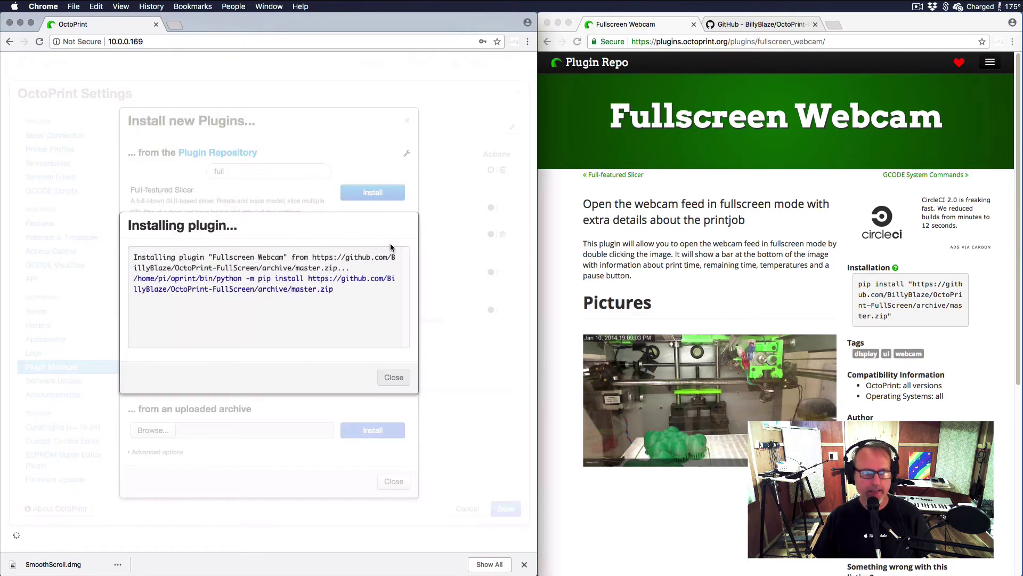
pyautogui.click(864, 24)
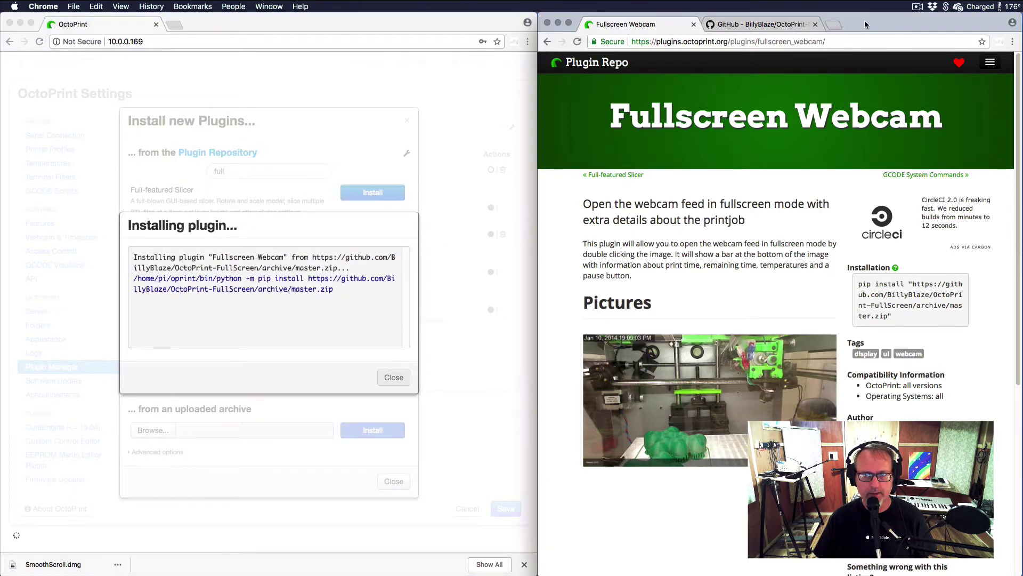
pyautogui.click(759, 24)
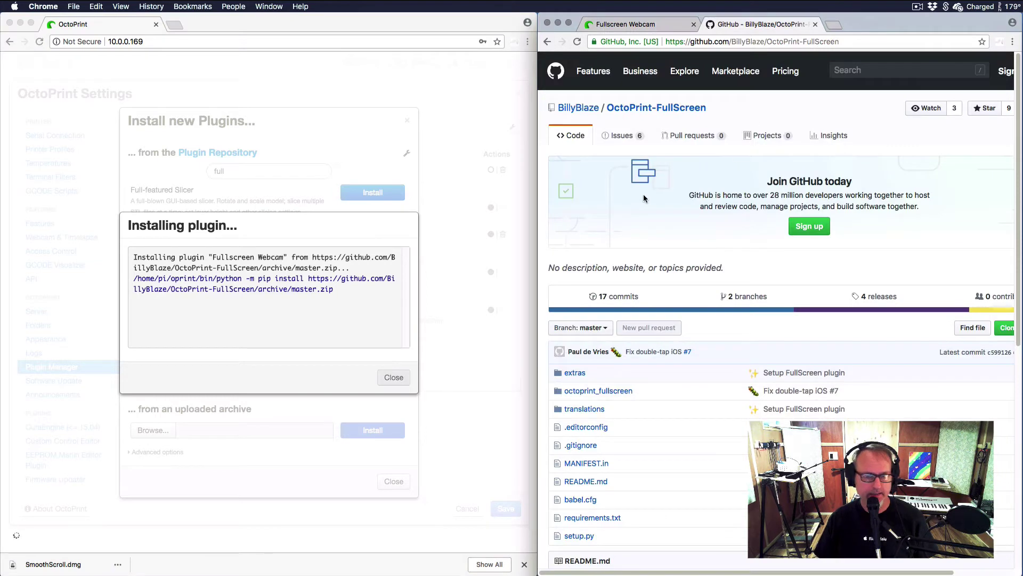
pyautogui.scroll(-5, 645, 195)
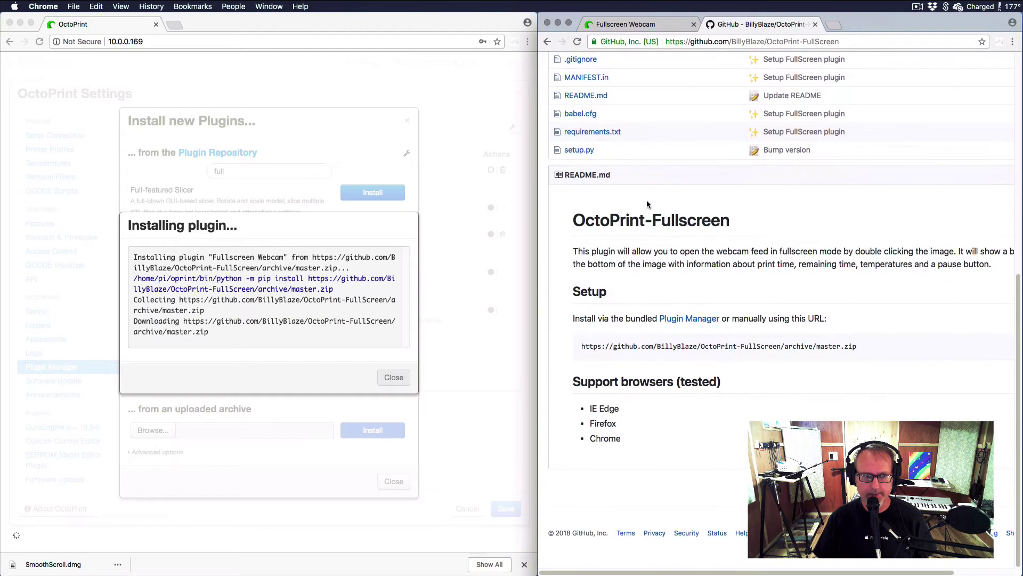
pyautogui.scroll(10, 649, 200)
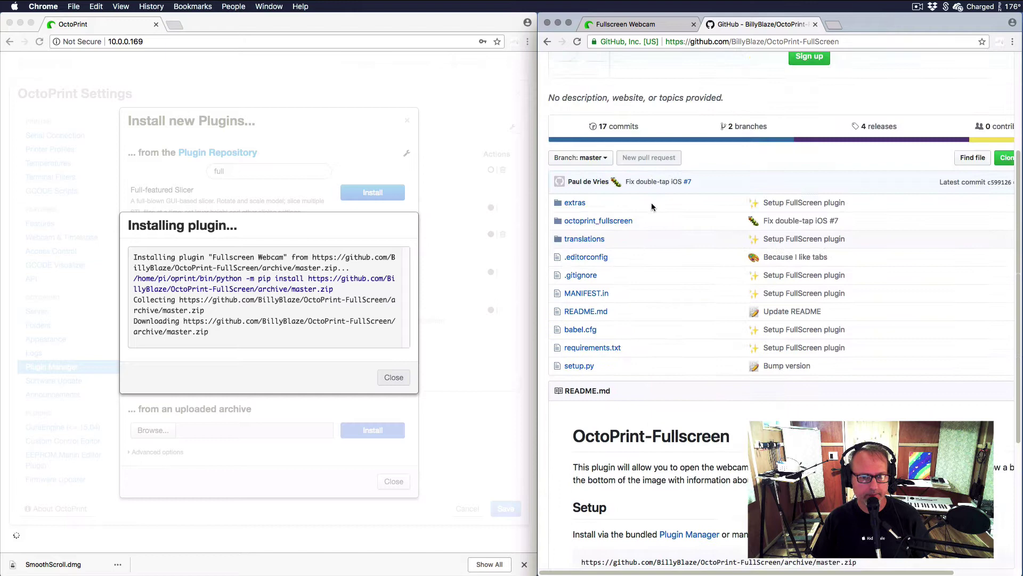
pyautogui.click(664, 25)
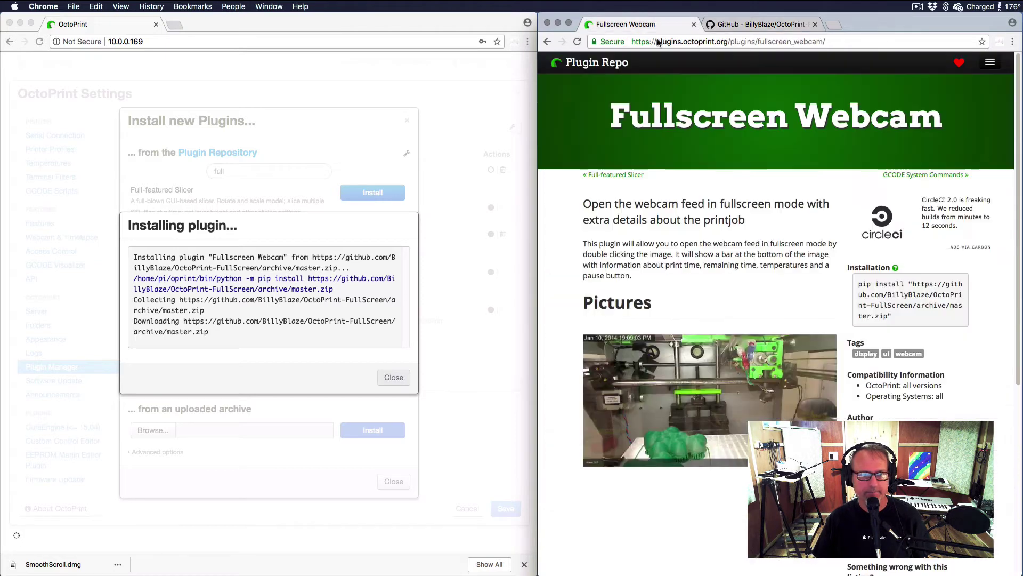
pyautogui.click(294, 374)
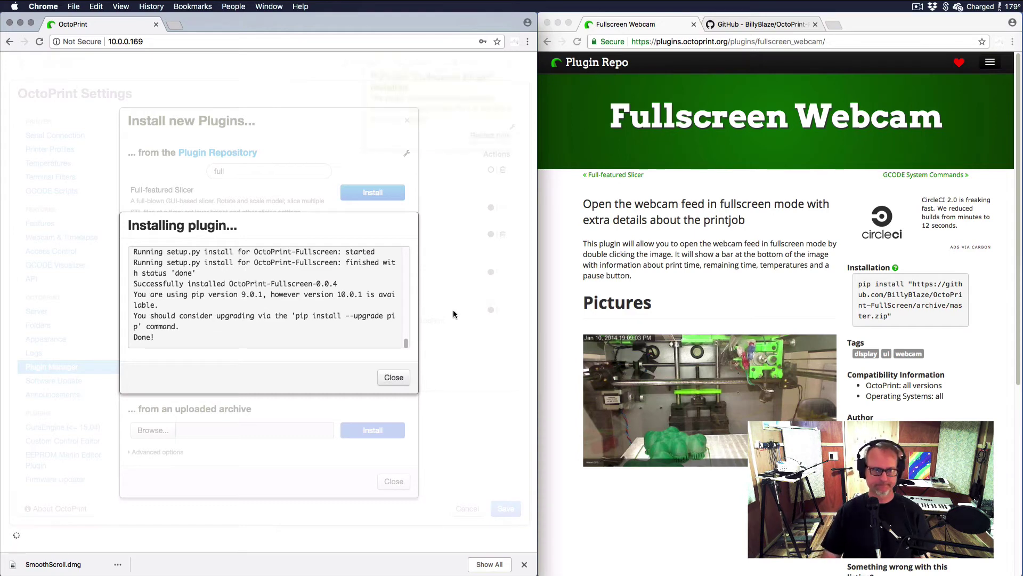
# Step: Request the OctoPrint restart needed to activate the new plugin
pyautogui.click(487, 138)
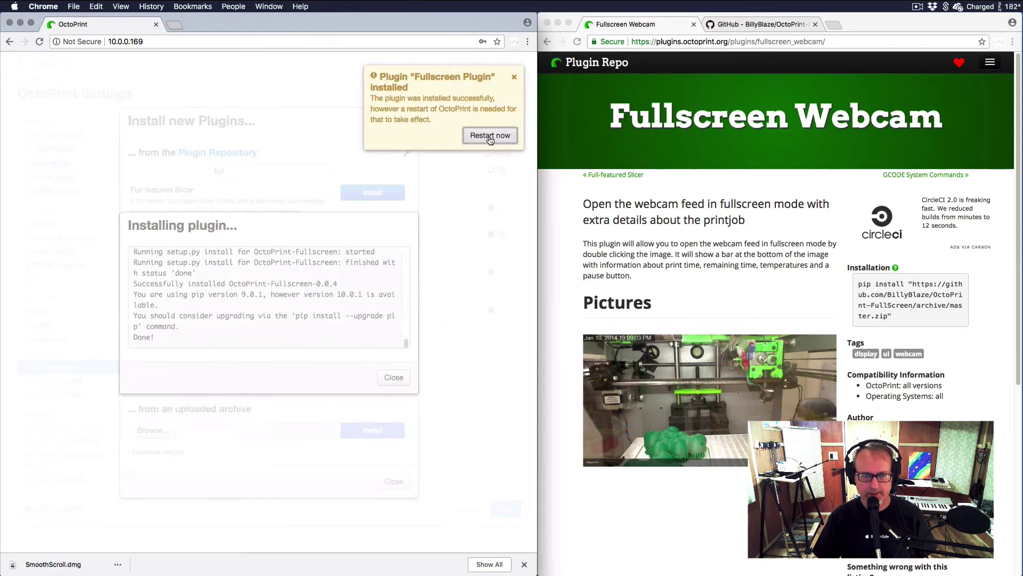
# Step: Confirm restarting the OctoPrint server and reload the web interface once it is back
pyautogui.click(388, 340)
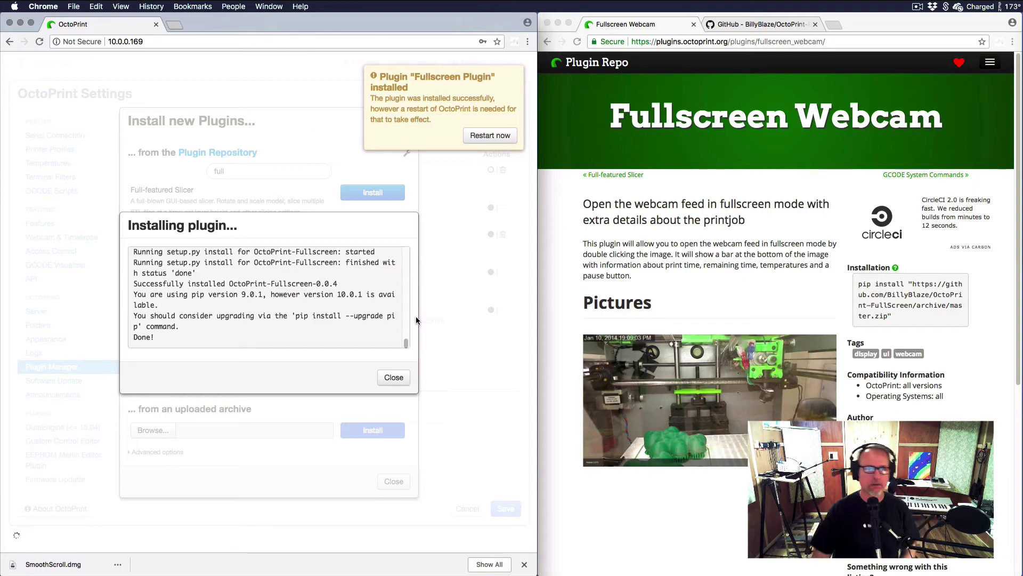
pyautogui.click(490, 135)
pyautogui.click(387, 342)
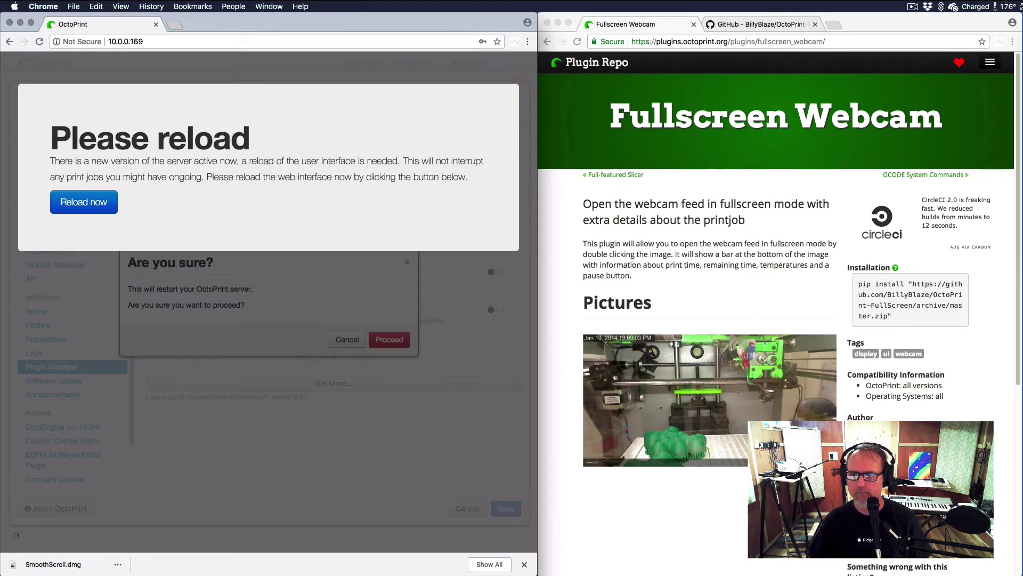
pyautogui.click(84, 203)
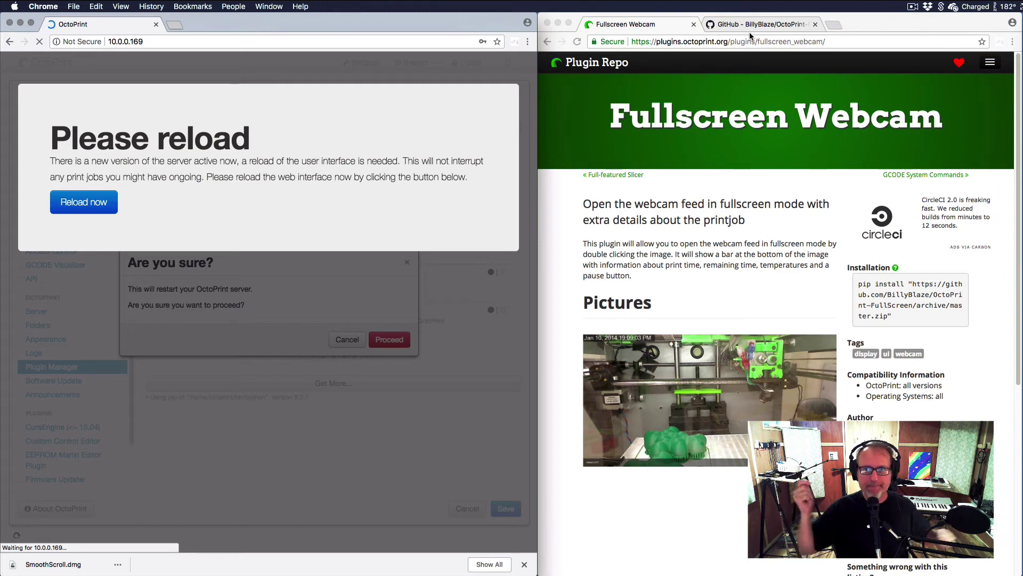
pyautogui.click(83, 202)
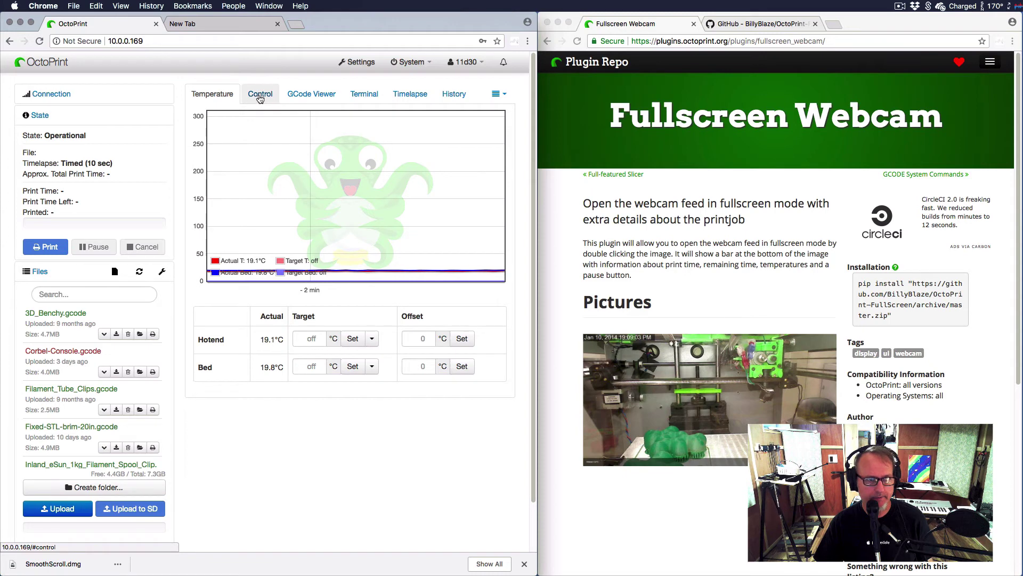
# Step: Start the webcam video stream from the System commands menu
pyautogui.click(427, 64)
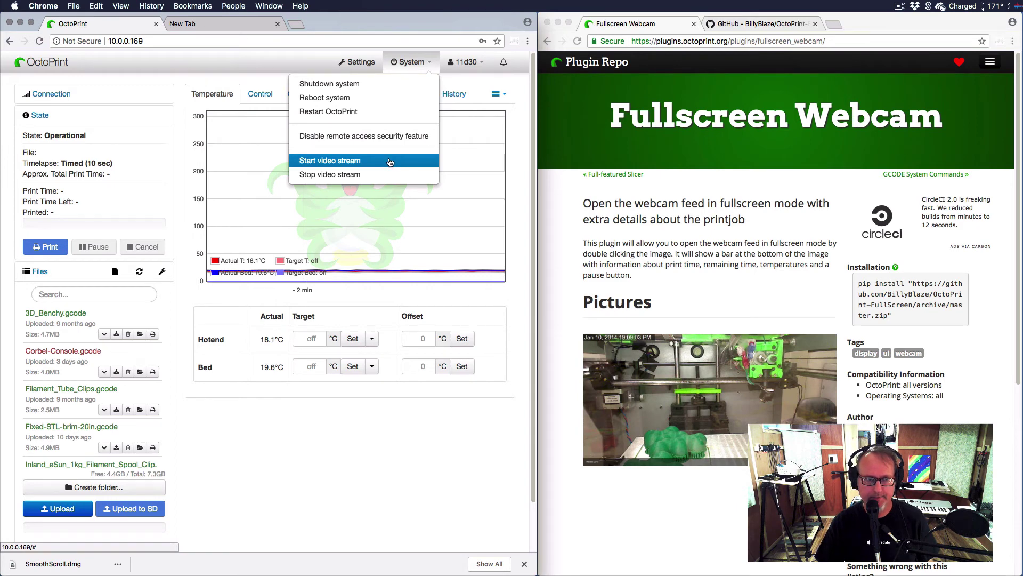
pyautogui.click(390, 163)
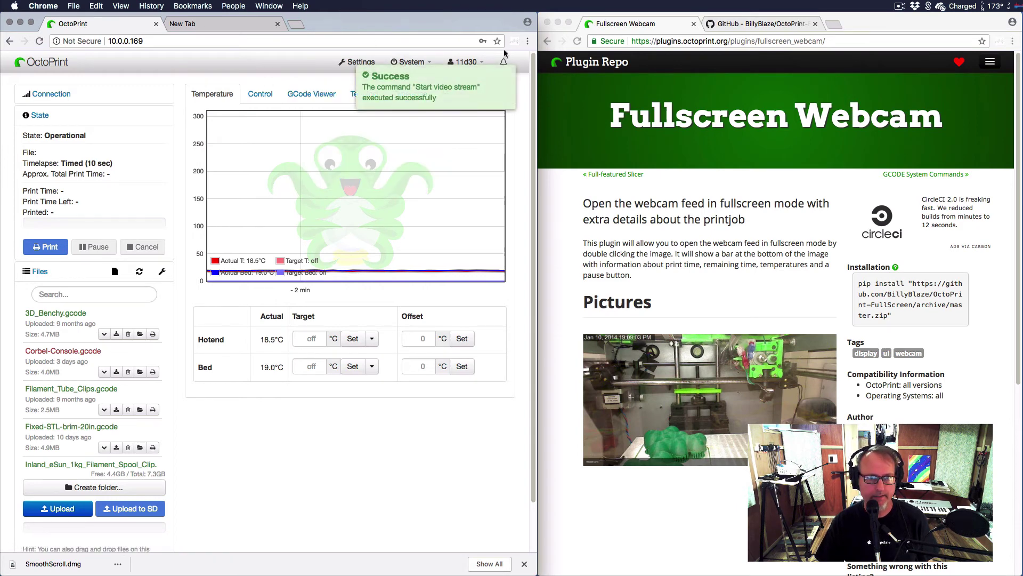
pyautogui.moveTo(435, 88)
pyautogui.click(501, 77)
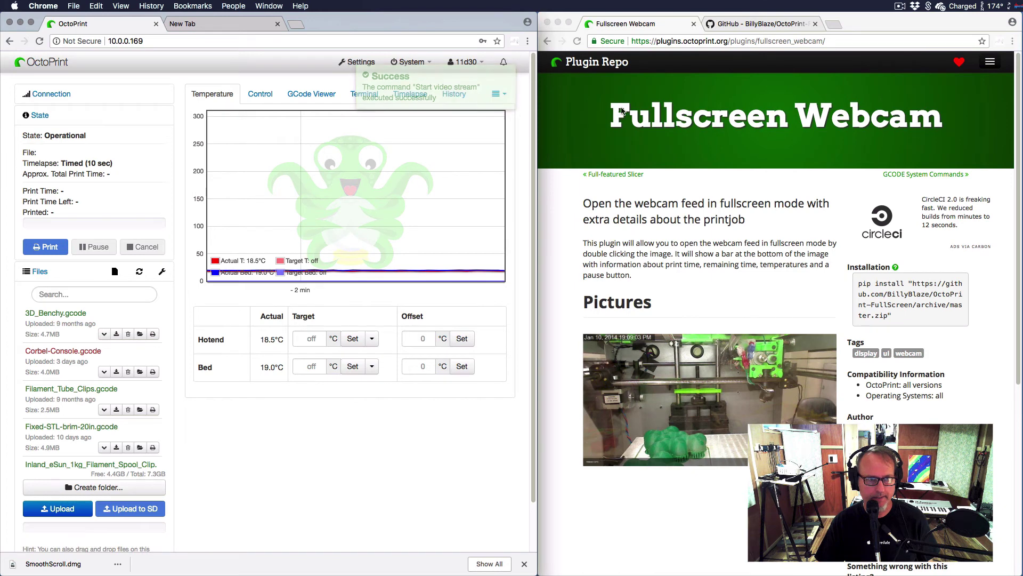
# Step: Check the Control and Temperature tabs for the feed, then reload the OctoPrint page
pyautogui.click(260, 95)
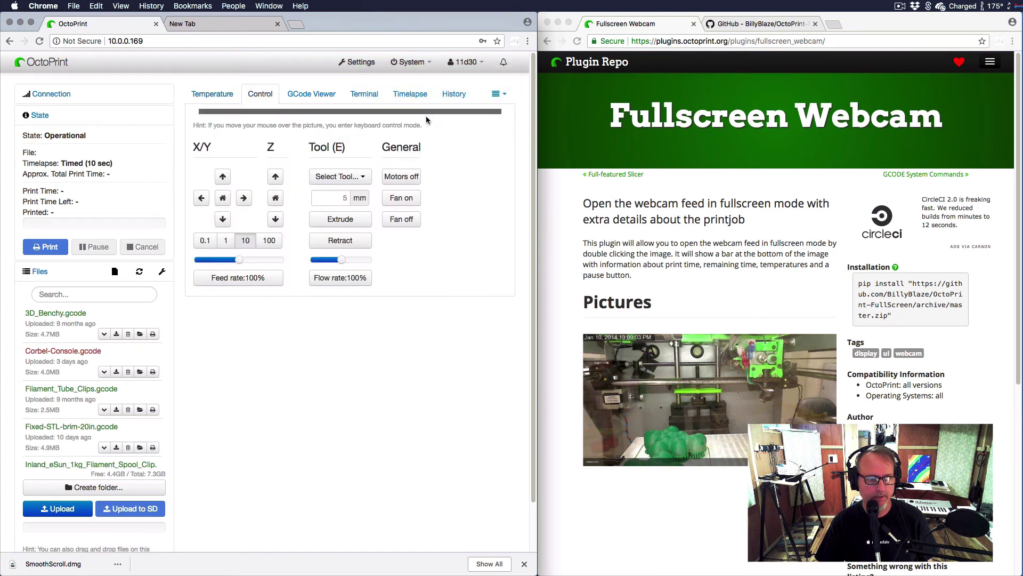
pyautogui.click(213, 95)
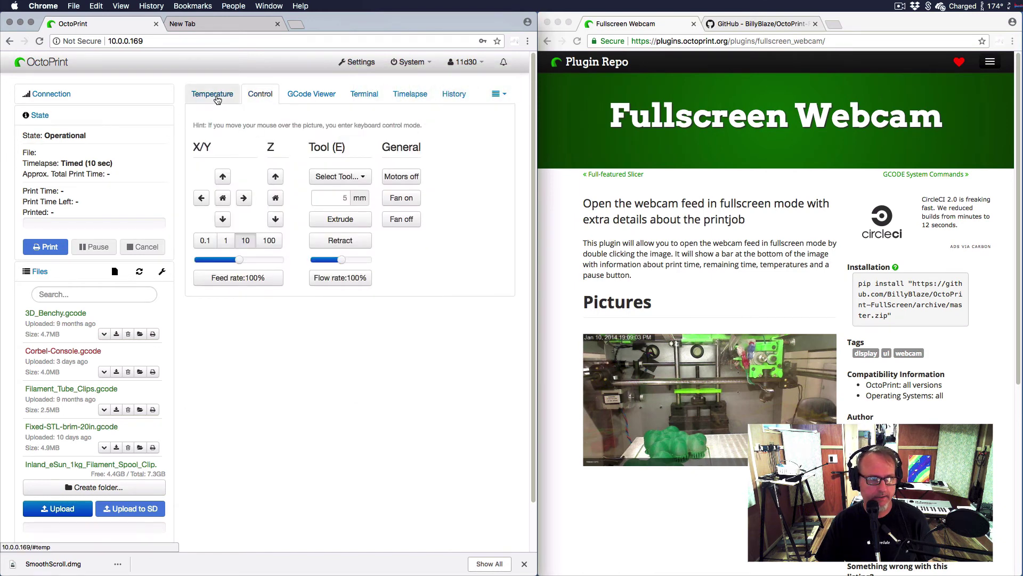
pyautogui.click(260, 94)
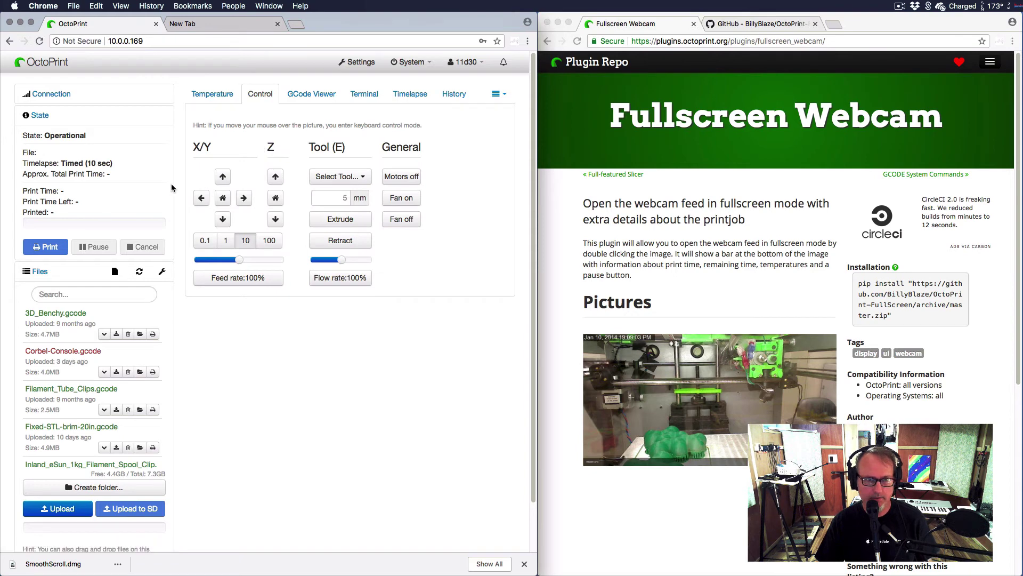
pyautogui.press('super+r')
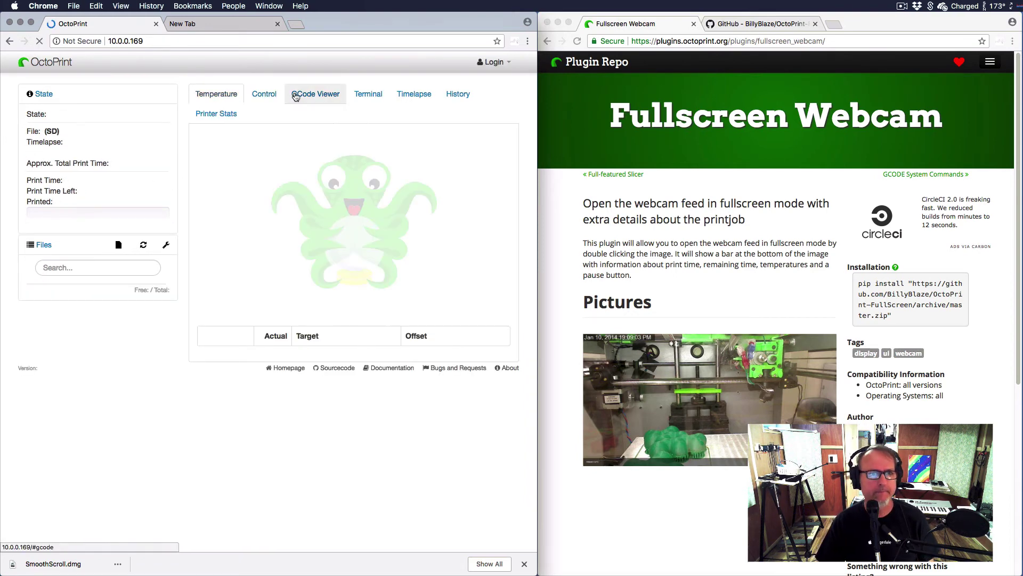
# Step: Show the Control tab with the live webcam feed and jog controls after reload
pyautogui.click(260, 95)
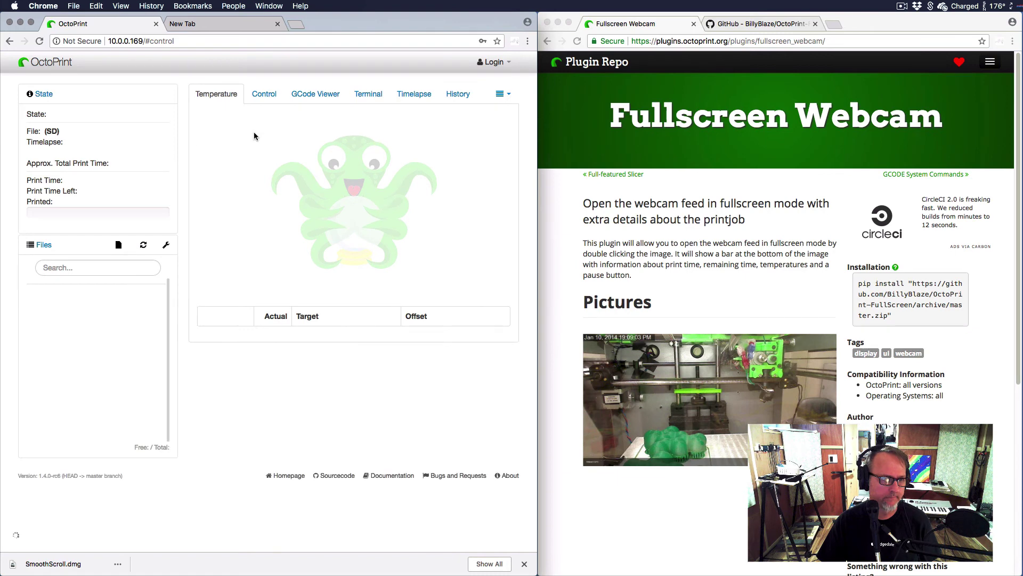
pyautogui.click(264, 101)
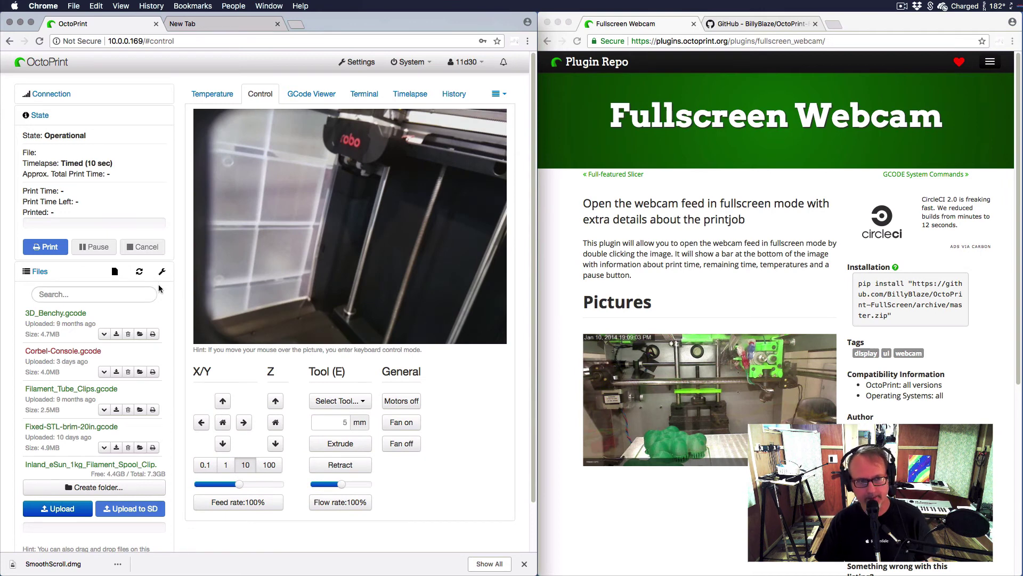
pyautogui.doubleClick(385, 209)
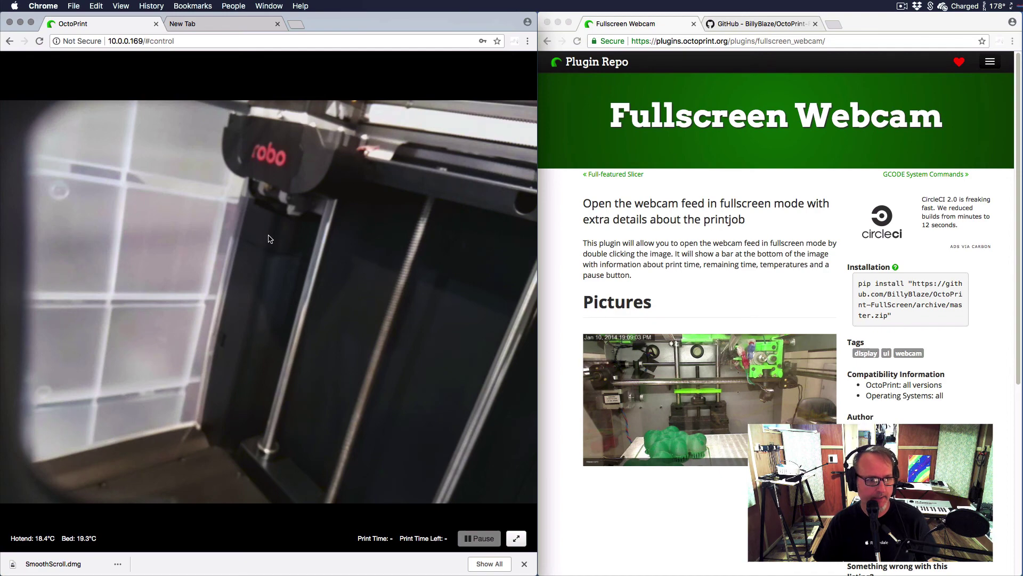
pyautogui.doubleClick(250, 311)
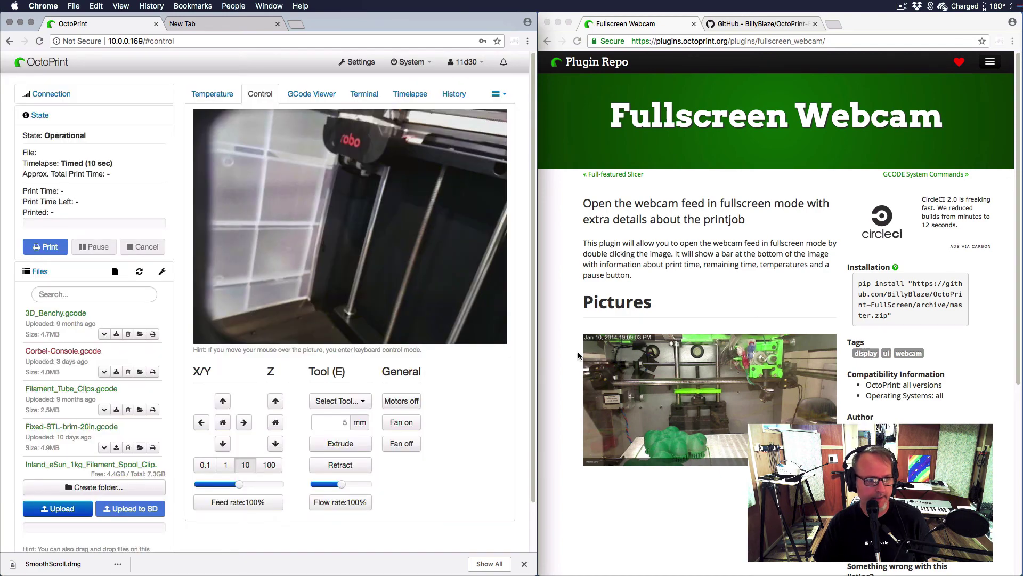